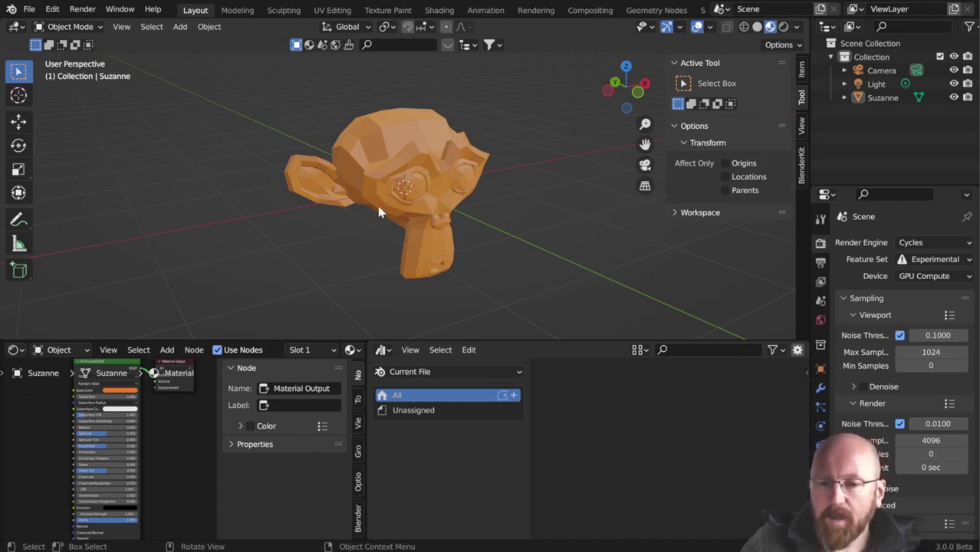
Step: Orbit the viewport around the orange Suzanne to view it from the other side
{"action": "middle_click_drag", "start_coordinate": [379, 212], "coordinate": [353, 204]}
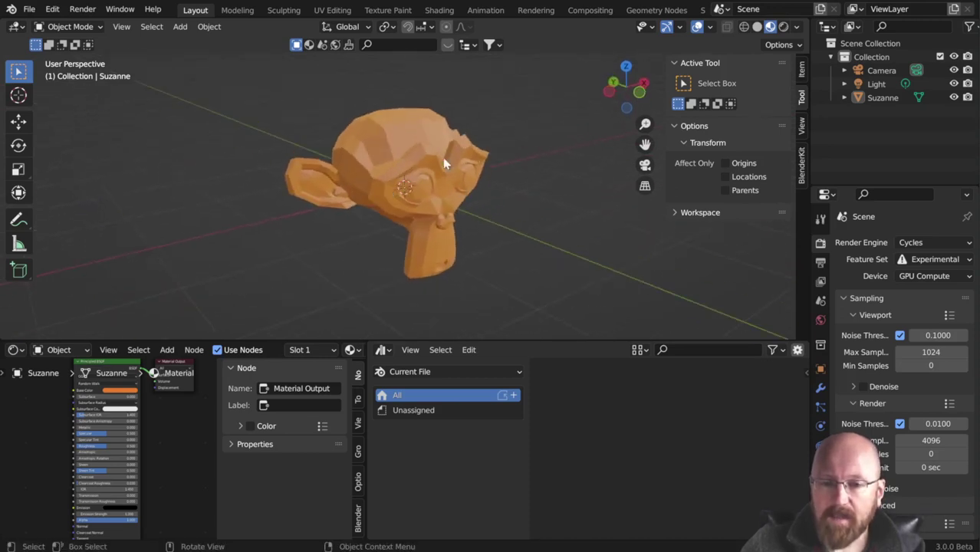
{"action": "middle_click_drag", "start_coordinate": [442, 157], "coordinate": [376, 197]}
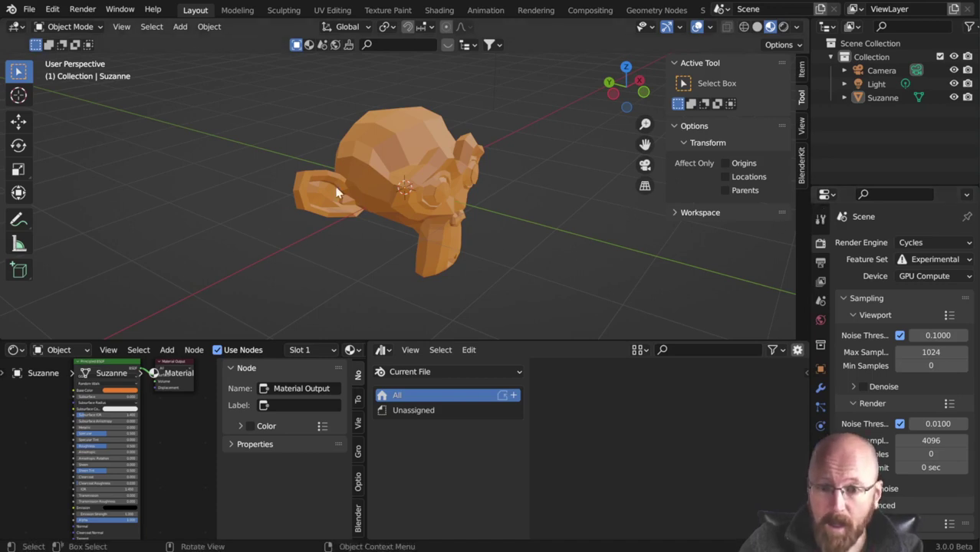
Step: Delete the orange Suzanne, then add a temporary plane and delete it too
{"action": "left_click", "coordinate": [409, 167]}
{"action": "key", "text": "Delete"}
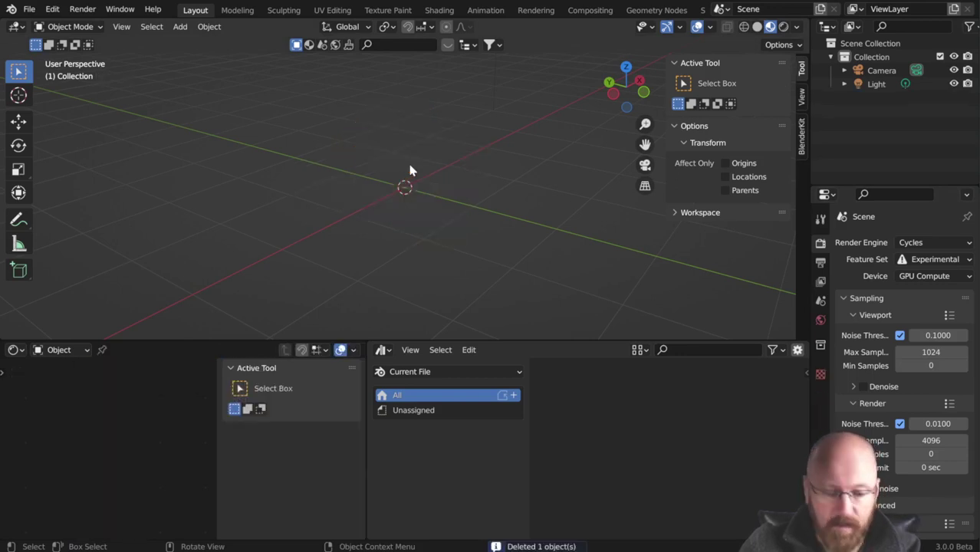
{"action": "key", "text": "shift+a"}
{"action": "mouse_move", "coordinate": [410, 164]}
{"action": "left_click", "coordinate": [464, 165]}
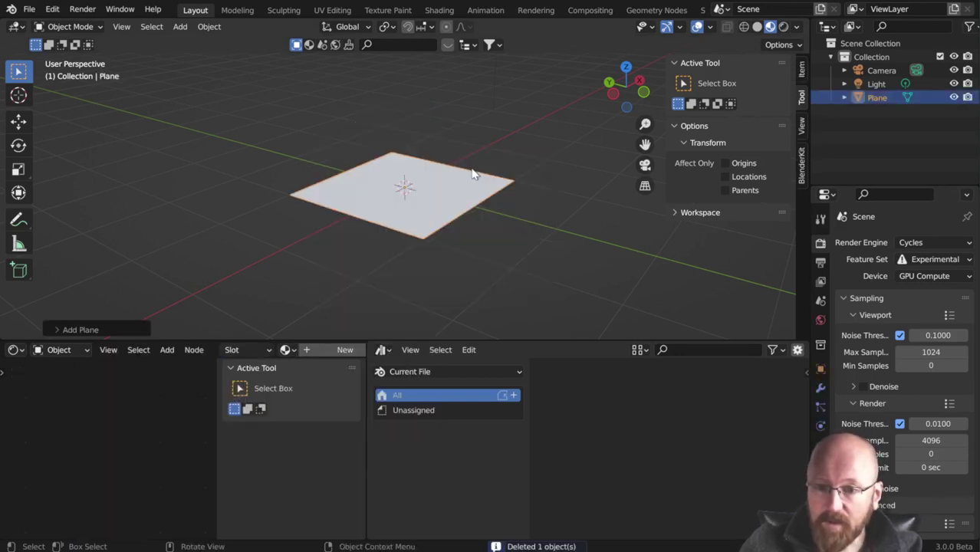
{"action": "left_click", "coordinate": [449, 259]}
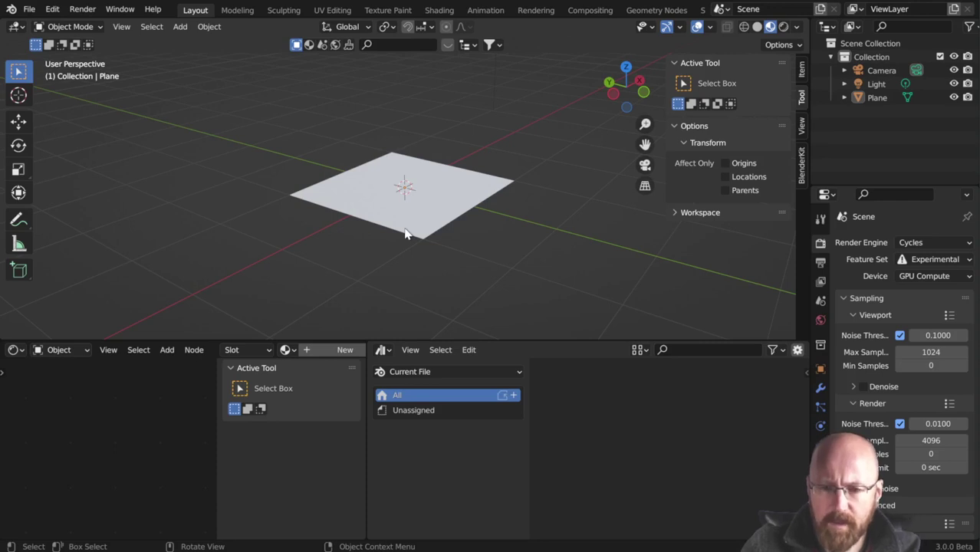
{"action": "left_click", "coordinate": [404, 234]}
{"action": "key", "text": "Delete"}
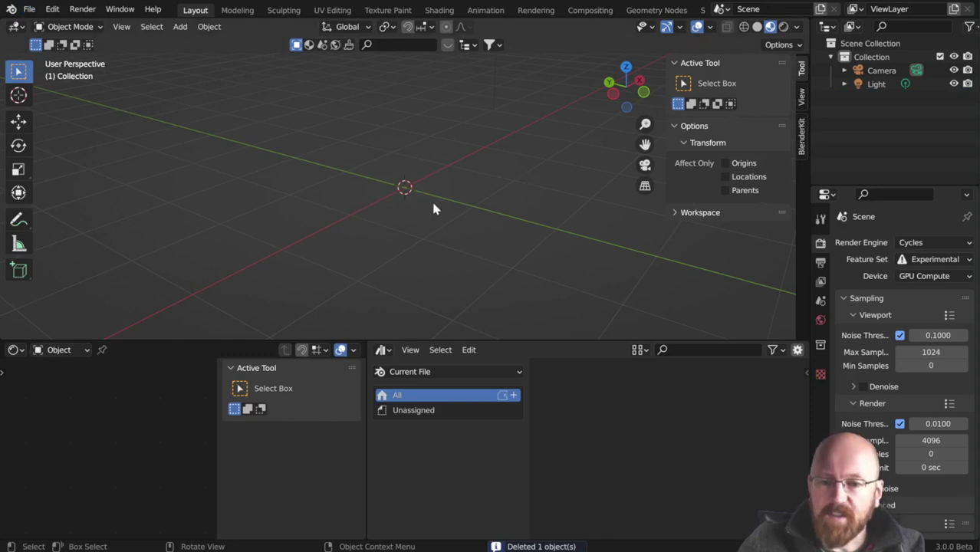
Step: Add a new Monkey mesh at the scene centre and orbit around it
{"action": "key", "text": "shift+a"}
{"action": "mouse_move", "coordinate": [420, 204]}
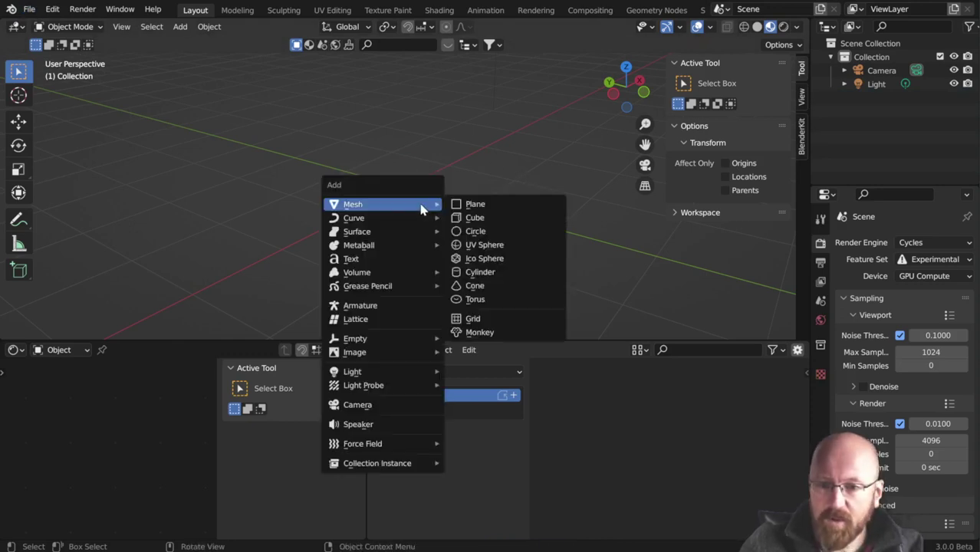
{"action": "left_click", "coordinate": [491, 332]}
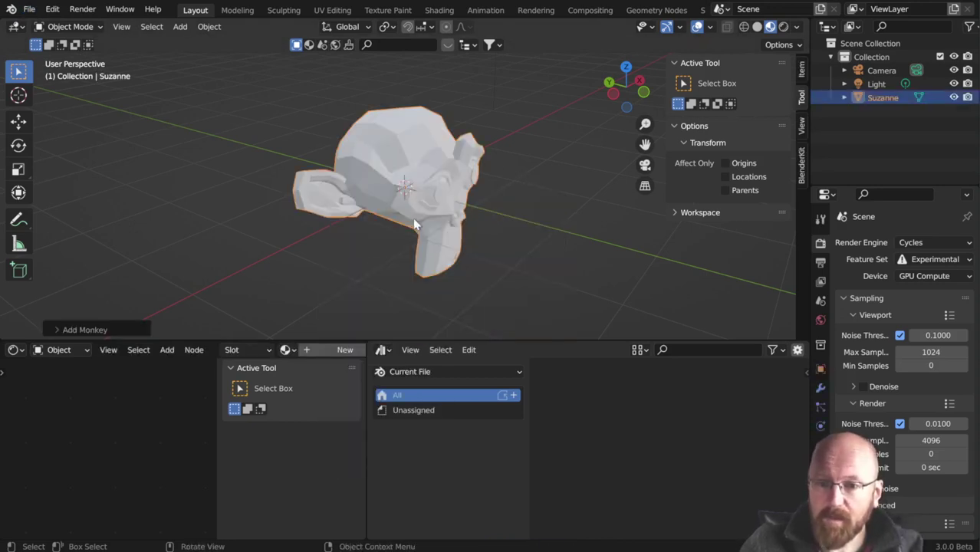
{"action": "middle_click_drag", "start_coordinate": [414, 224], "coordinate": [394, 200]}
{"action": "mouse_move", "coordinate": [356, 174]}
{"action": "middle_mouse_down"}
{"action": "mouse_move", "coordinate": [375, 183]}
{"action": "mouse_move", "coordinate": [358, 182]}
{"action": "middle_mouse_up"}
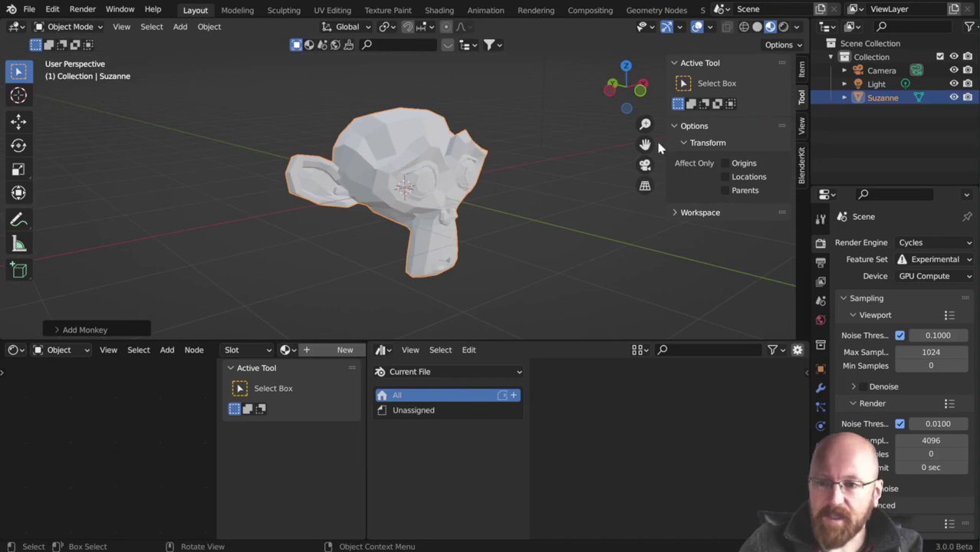
Step: Show the BlenderKit asset panels in the sidebar and bring up the File menu's defaults options
{"action": "left_click", "coordinate": [31, 12]}
{"action": "mouse_move", "coordinate": [58, 263]}
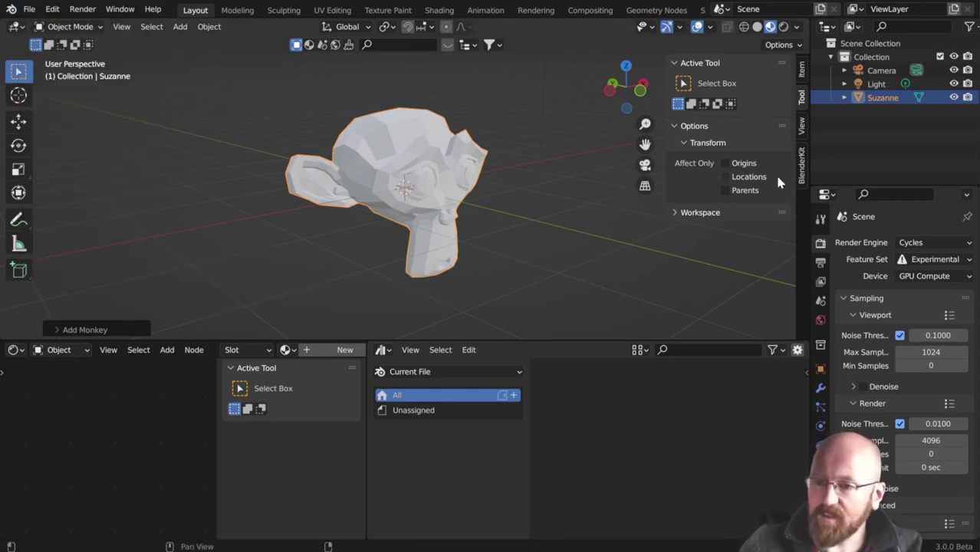
{"action": "left_click", "coordinate": [802, 159]}
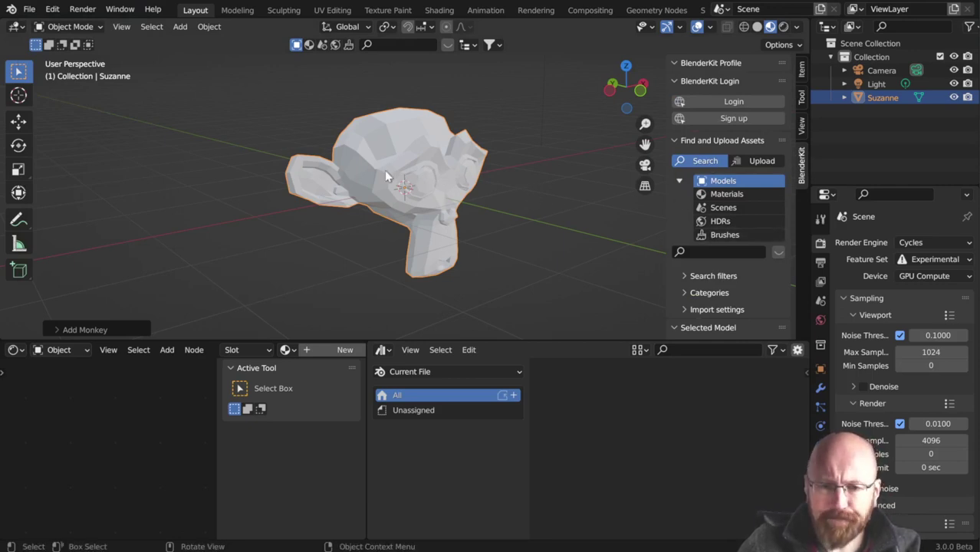
{"action": "middle_click_drag", "start_coordinate": [376, 156], "coordinate": [378, 157]}
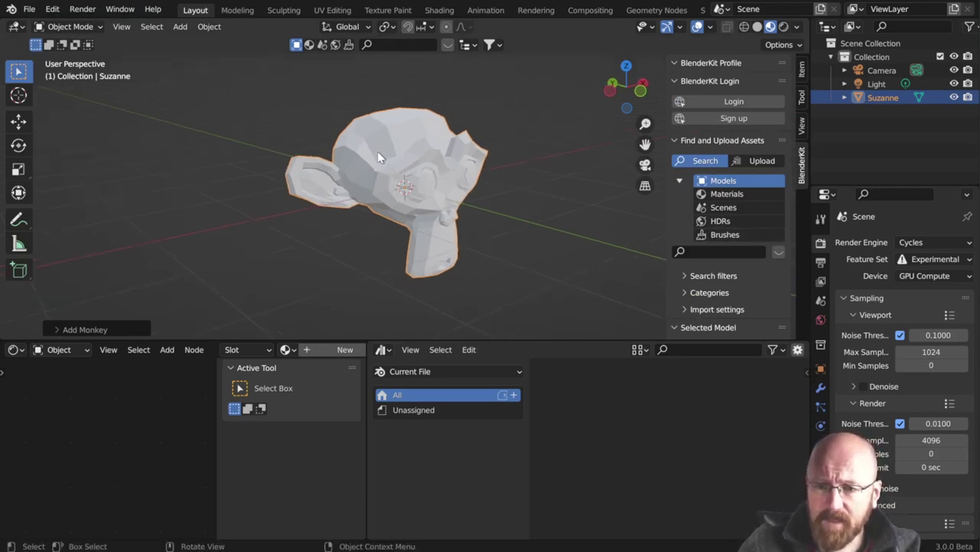
{"action": "left_click", "coordinate": [28, 9]}
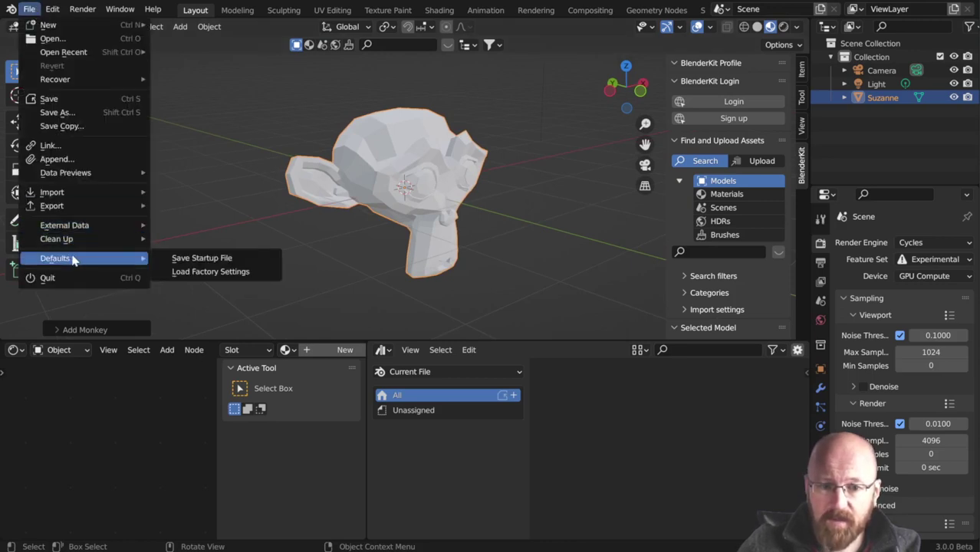
Step: Choose Save Startup File under Defaults and confirm it in the popup
{"action": "left_click", "coordinate": [215, 262]}
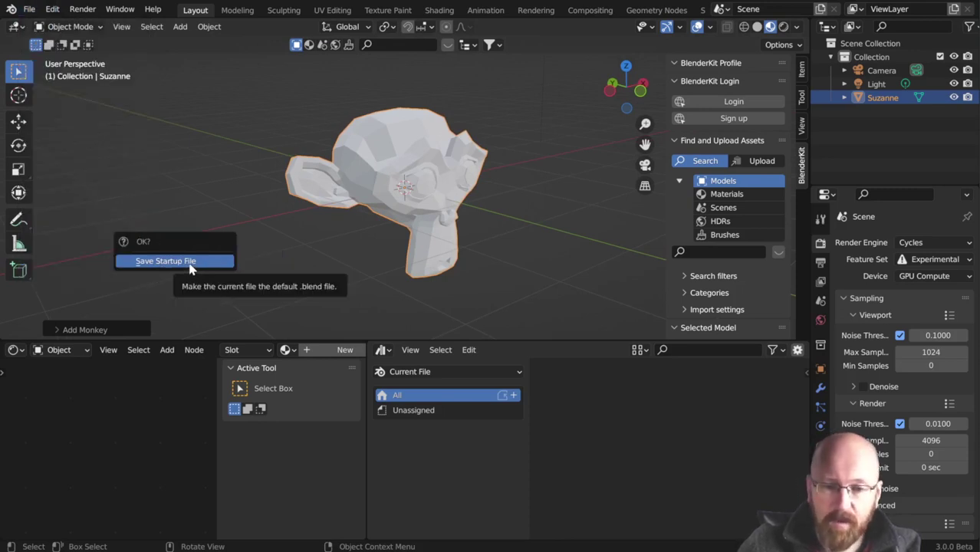
{"action": "left_click", "coordinate": [190, 263]}
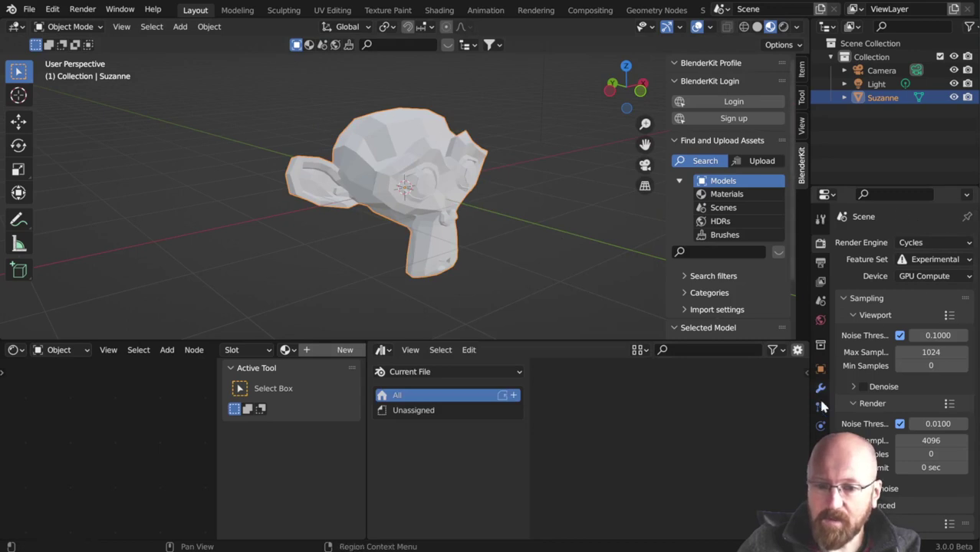
Step: Change the lower editor to a Dope Sheet, briefly passing through UV Editor
{"action": "left_click", "coordinate": [382, 351]}
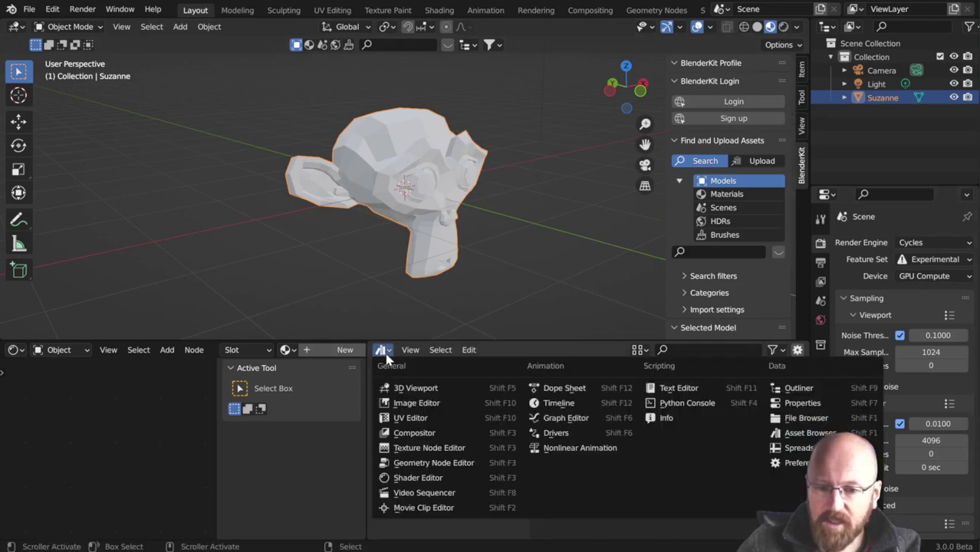
{"action": "left_click", "coordinate": [414, 418]}
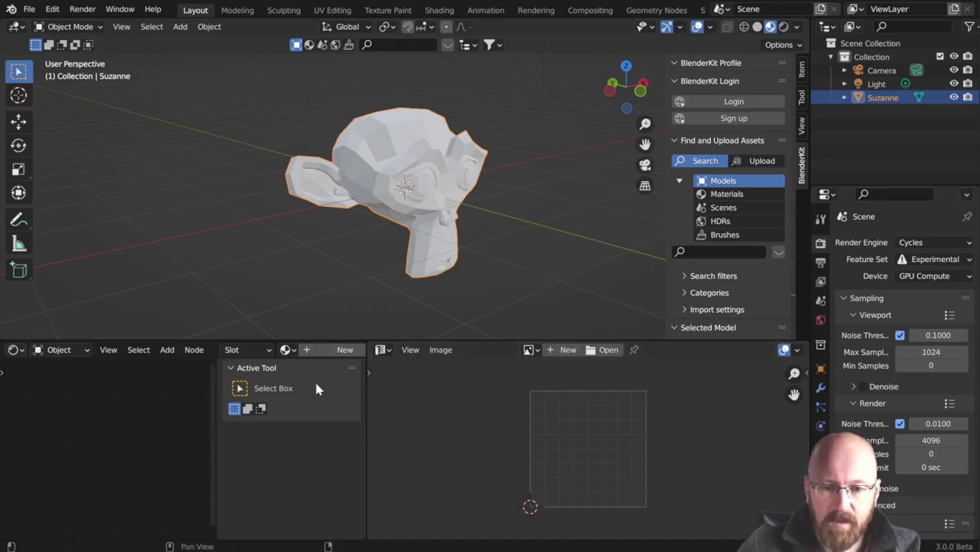
{"action": "left_click", "coordinate": [382, 352]}
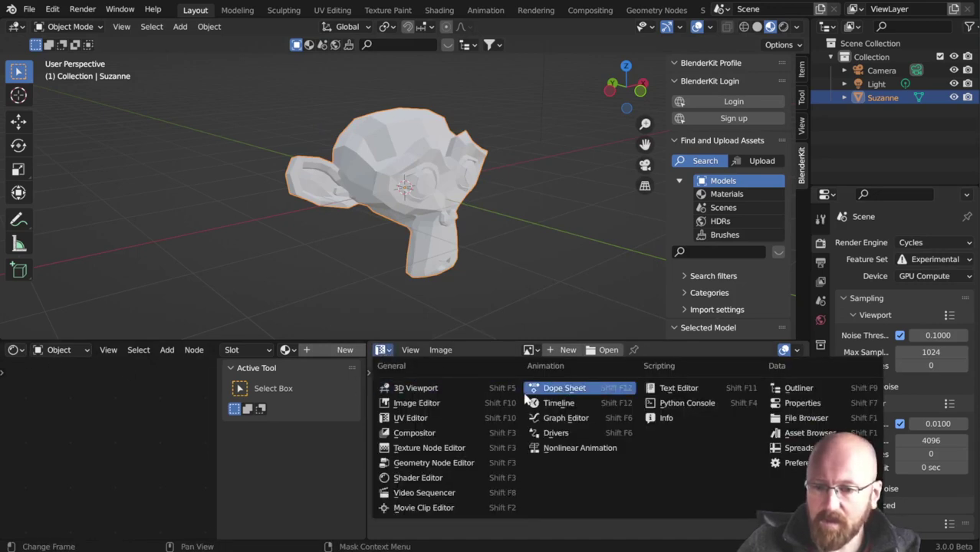
{"action": "left_click", "coordinate": [556, 390]}
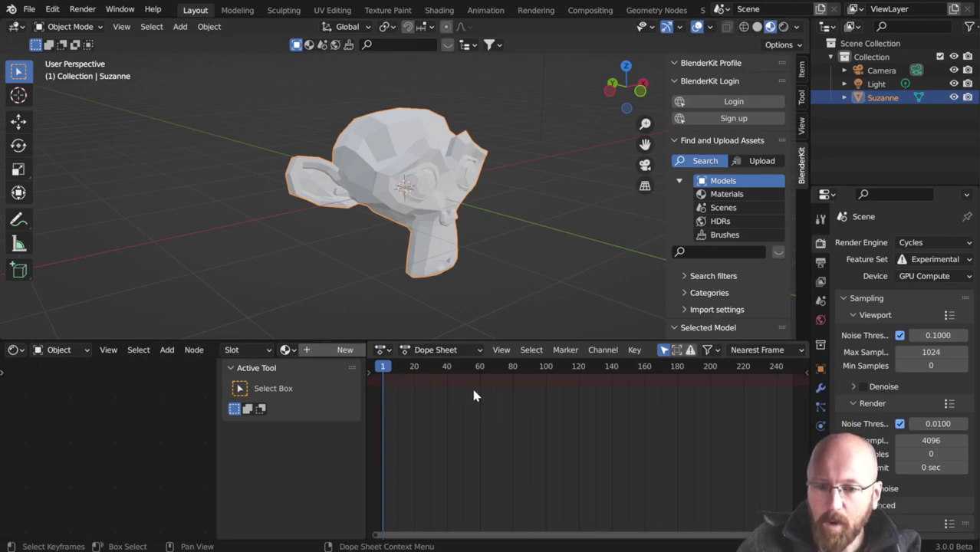
Step: Save the scene as the startup file and dismiss the splash screen
{"action": "left_click", "coordinate": [28, 9]}
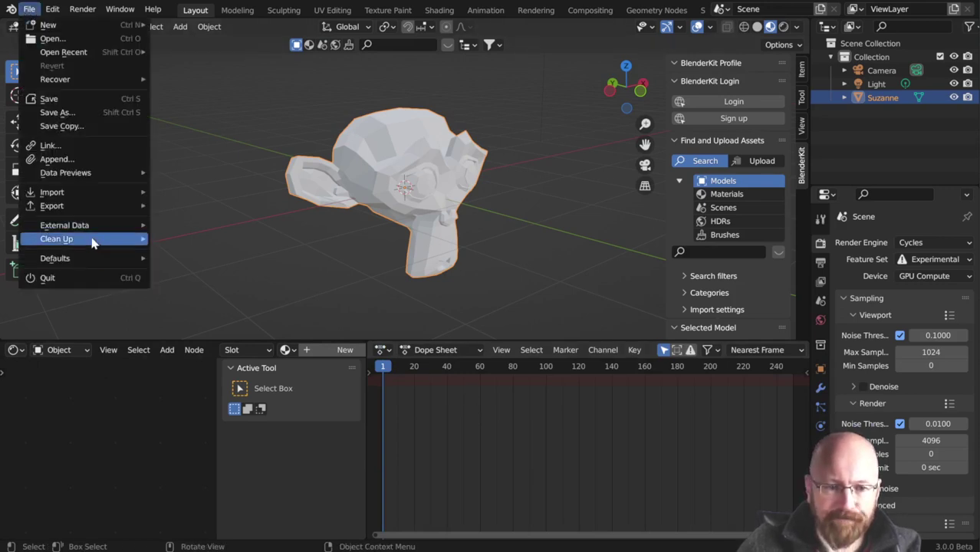
{"action": "mouse_move", "coordinate": [94, 258]}
{"action": "left_click", "coordinate": [181, 261]}
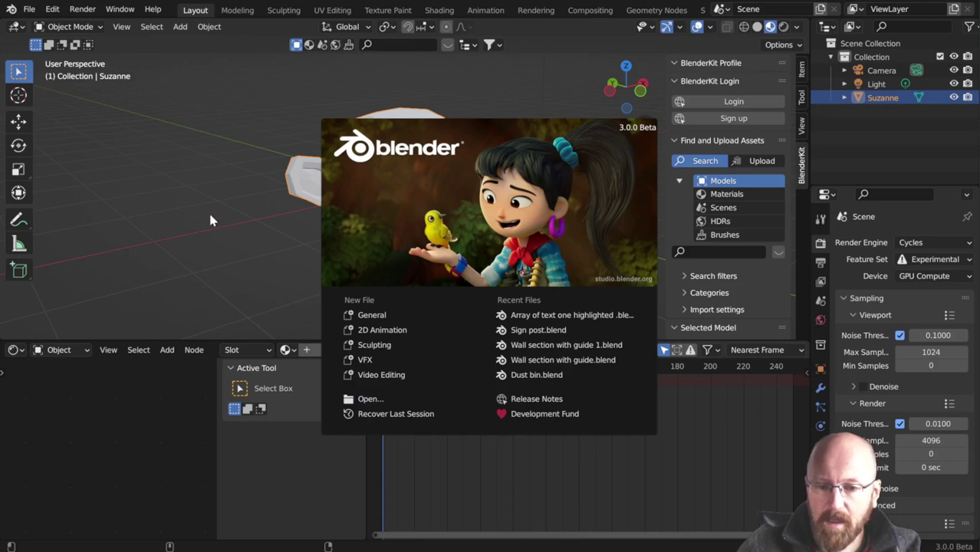
{"action": "left_click", "coordinate": [214, 228]}
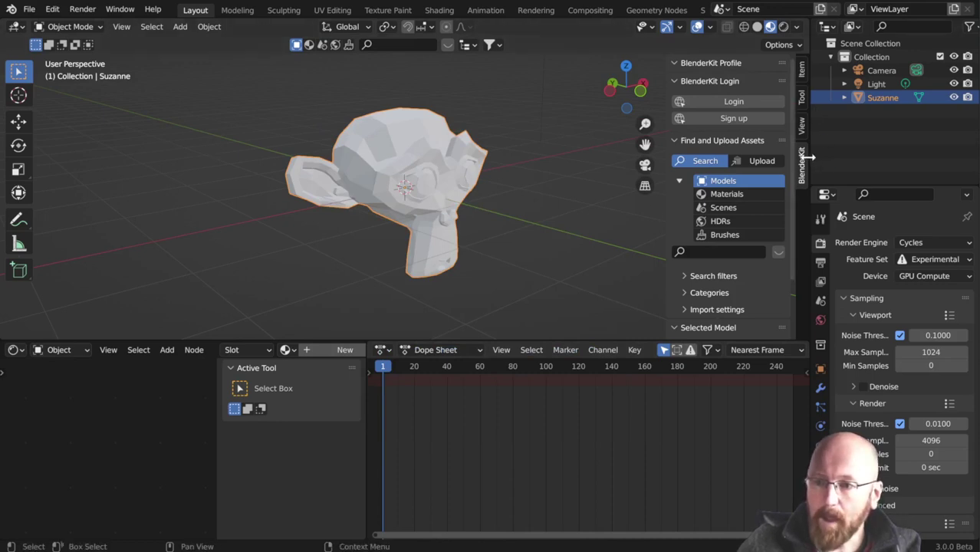
Step: Load Factory Settings from File > Defaults and confirm the reset
{"action": "left_click", "coordinate": [28, 9]}
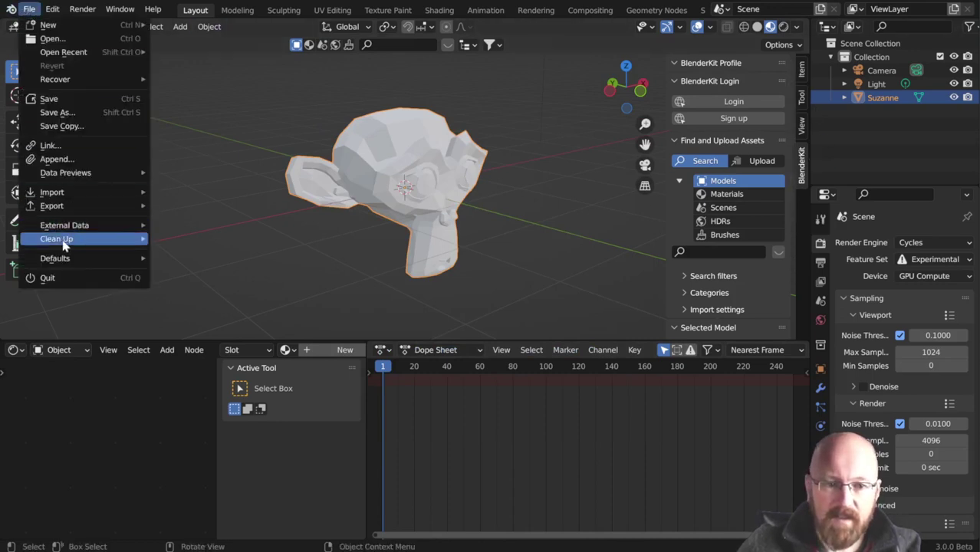
{"action": "mouse_move", "coordinate": [142, 258]}
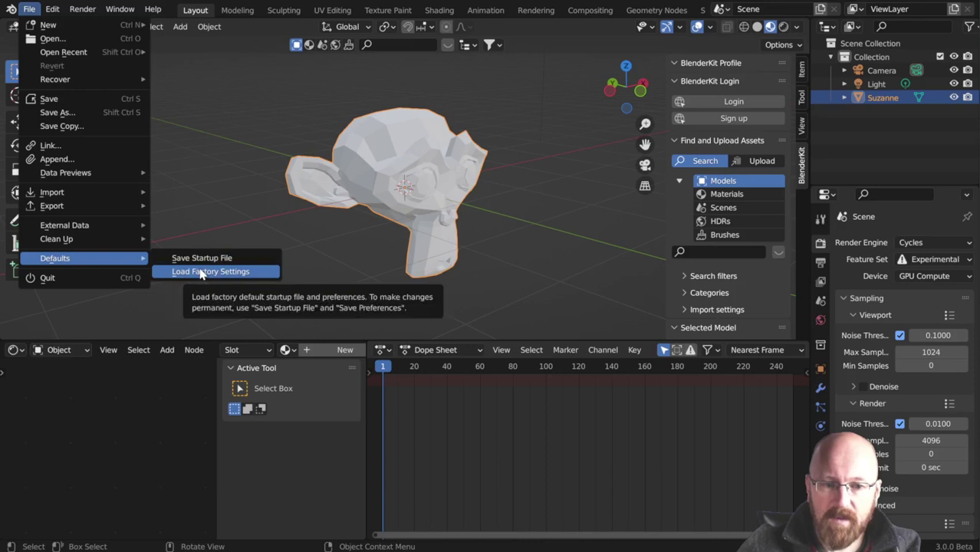
{"action": "left_click", "coordinate": [201, 272]}
{"action": "left_click", "coordinate": [196, 272]}
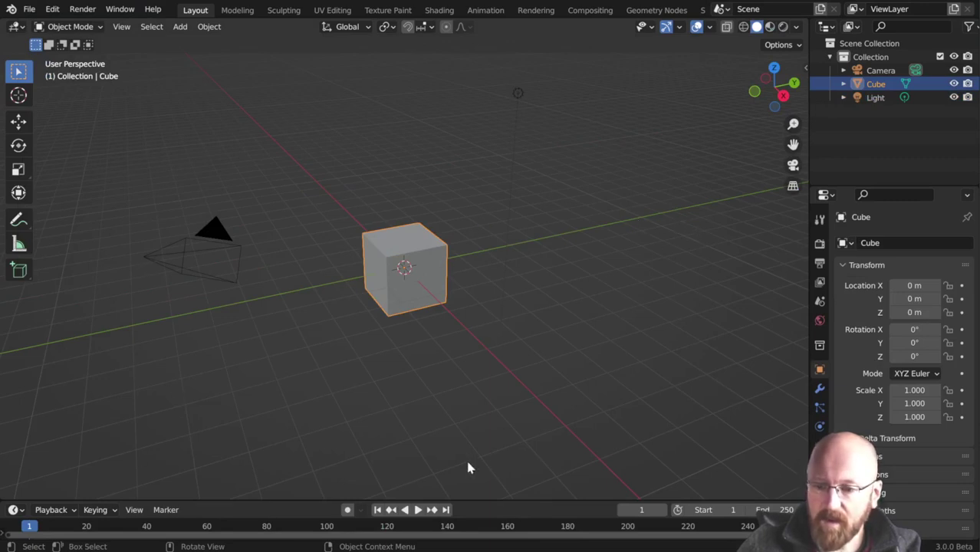
Step: Enlarge the timeline, zoom the viewport, and show the cube's transform values in the sidebar
{"action": "left_click_drag", "start_coordinate": [343, 498], "coordinate": [346, 350]}
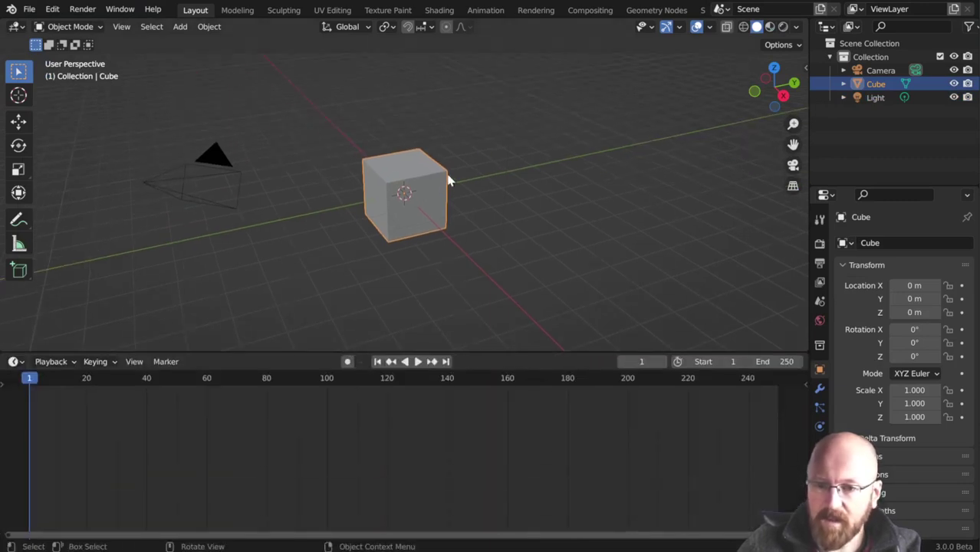
{"action": "scroll", "coordinate": [407, 195], "scroll_direction": "up", "scroll_amount": 2}
{"action": "scroll", "coordinate": [407, 198], "scroll_direction": "down", "scroll_amount": 1}
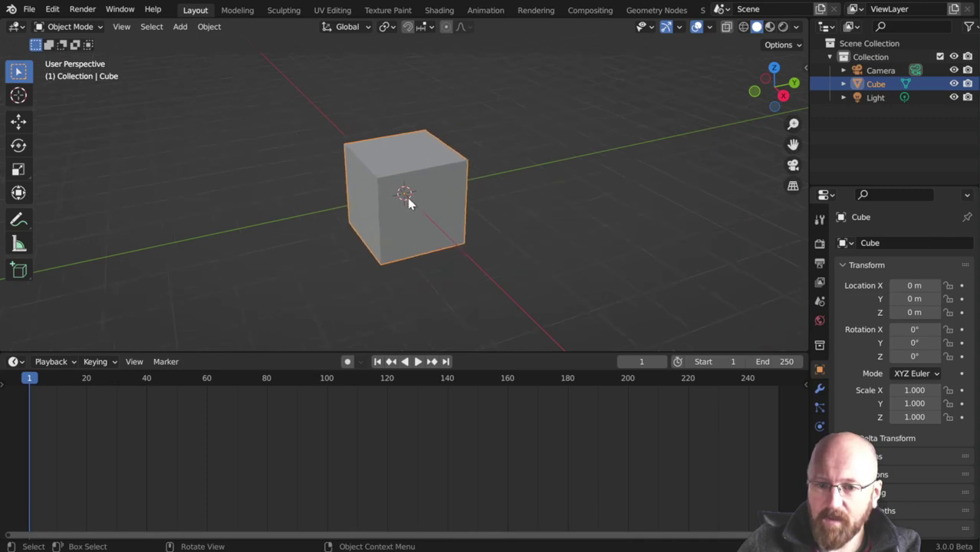
{"action": "scroll", "coordinate": [408, 200], "scroll_direction": "up", "scroll_amount": 1}
{"action": "key", "text": "n"}
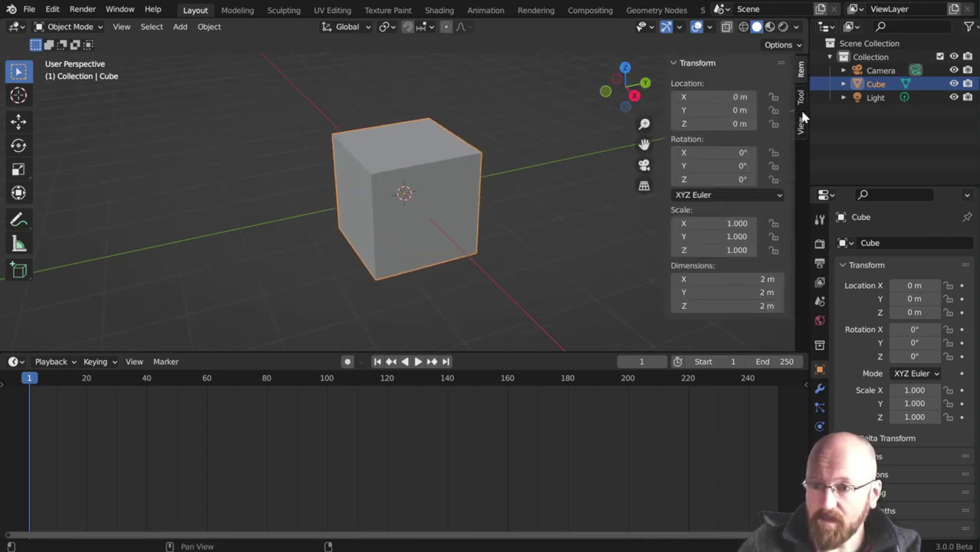
Step: Deselect the cube and show Eevee render settings with Depth of Field expanded
{"action": "left_click", "coordinate": [54, 10]}
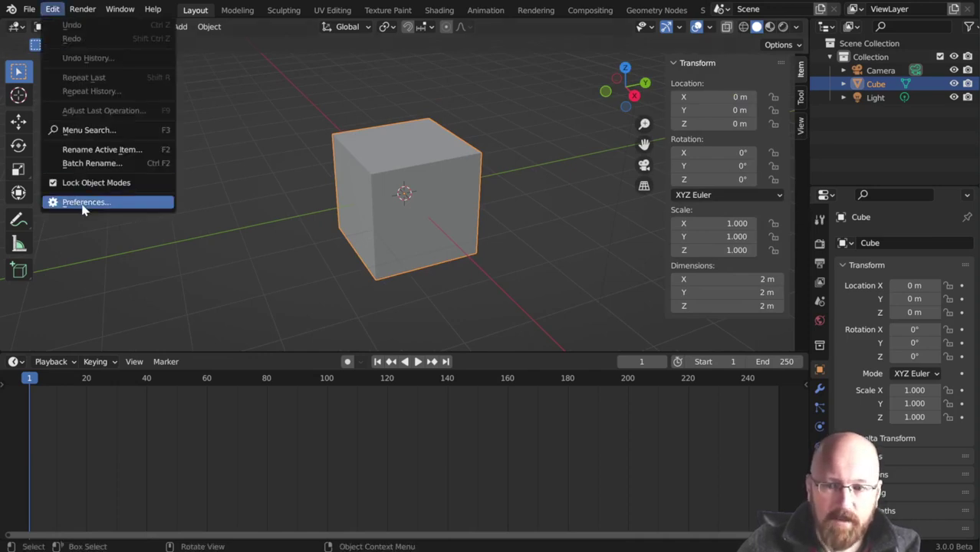
{"action": "left_click", "coordinate": [183, 276]}
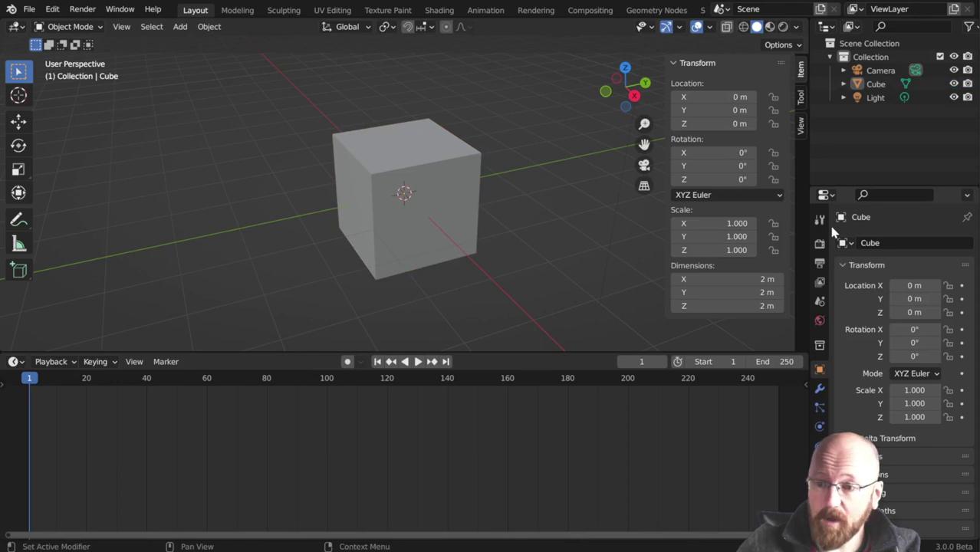
{"action": "left_click", "coordinate": [820, 244]}
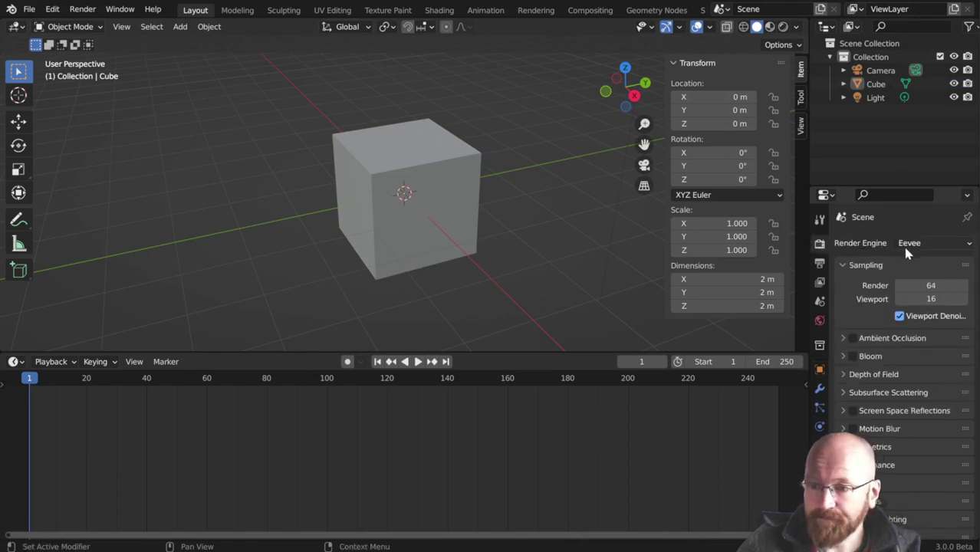
{"action": "left_click", "coordinate": [845, 374]}
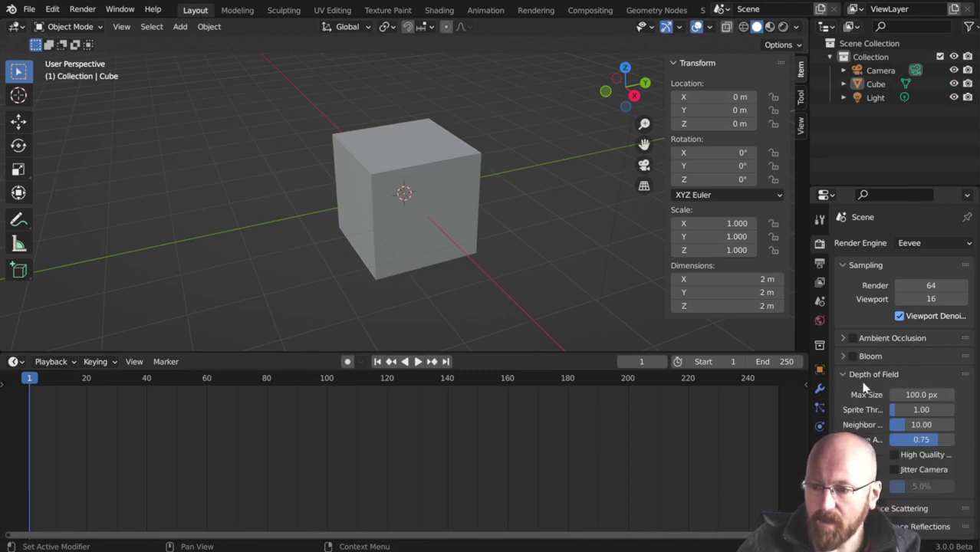